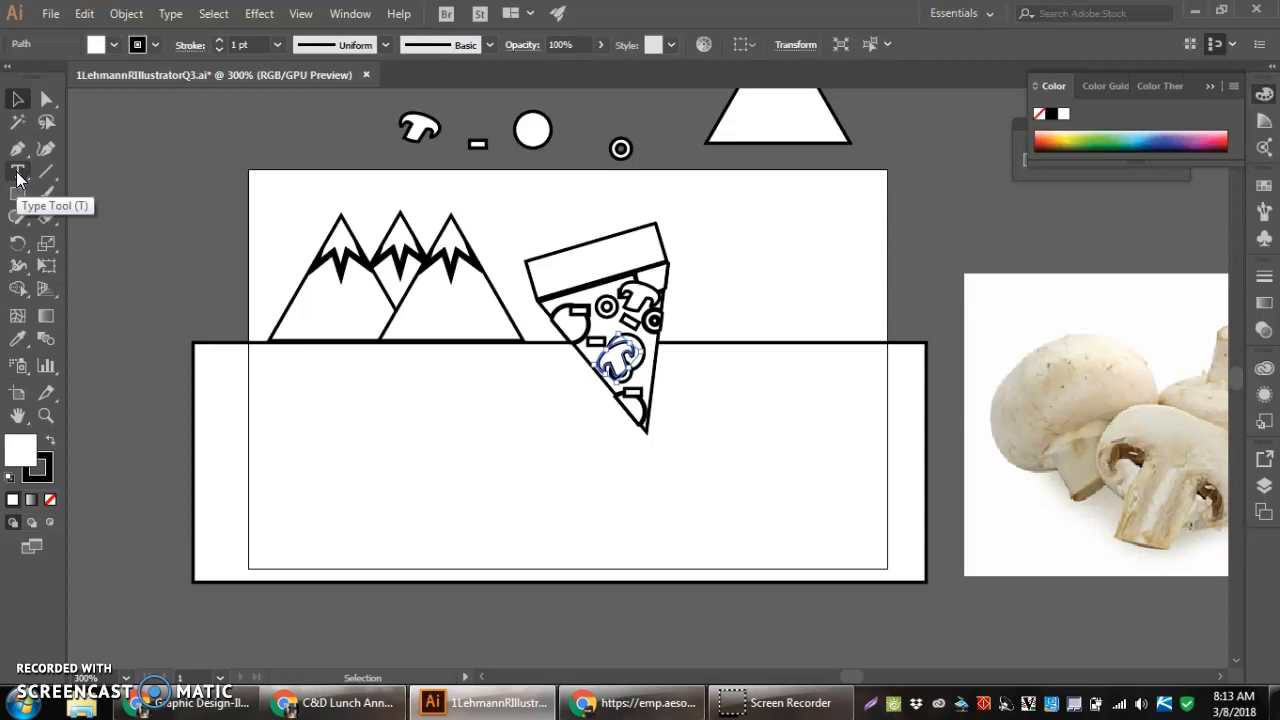
# Add the text "3 Peaks" just below the mountains.
pyautogui.click(17, 172)
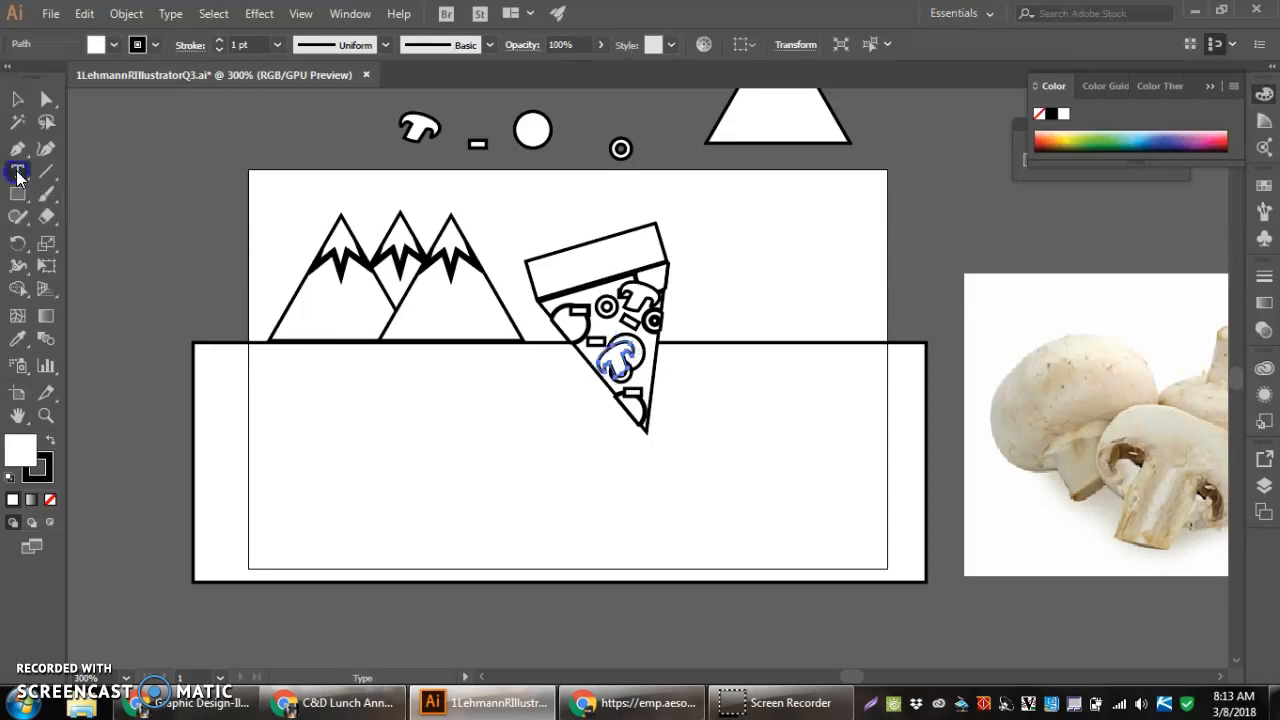
pyautogui.click(305, 386)
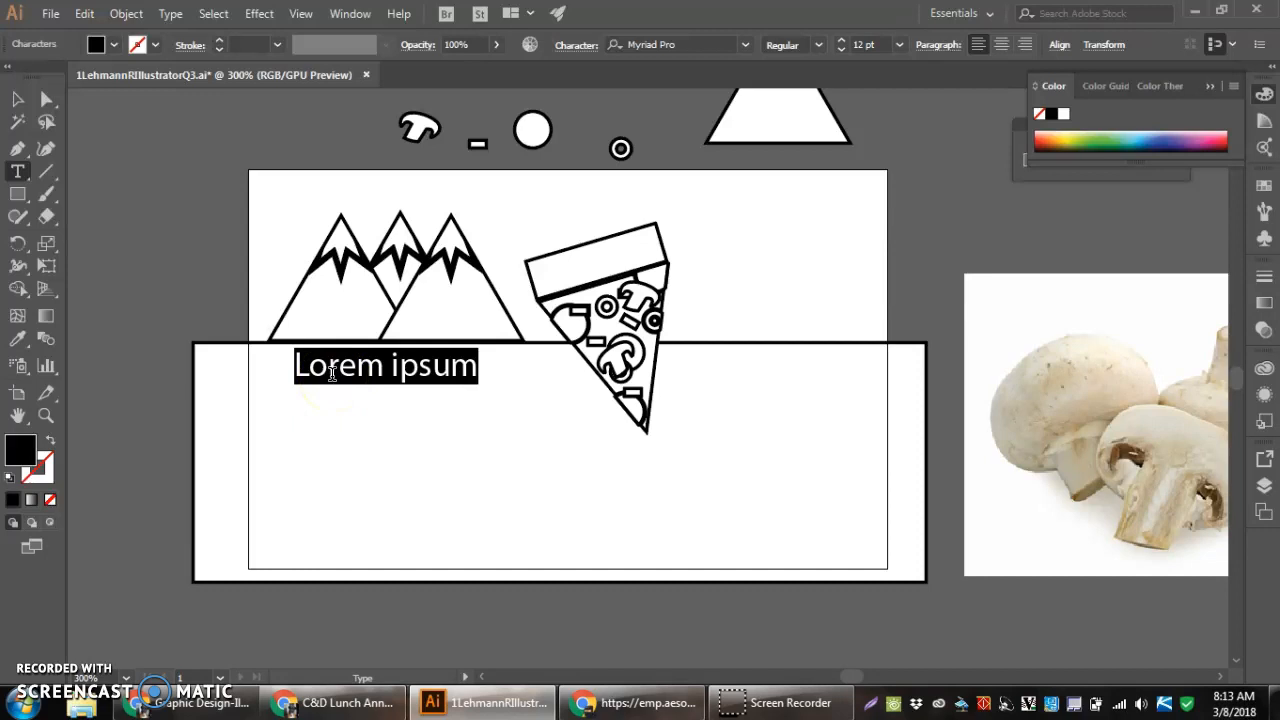
pyautogui.write('#')
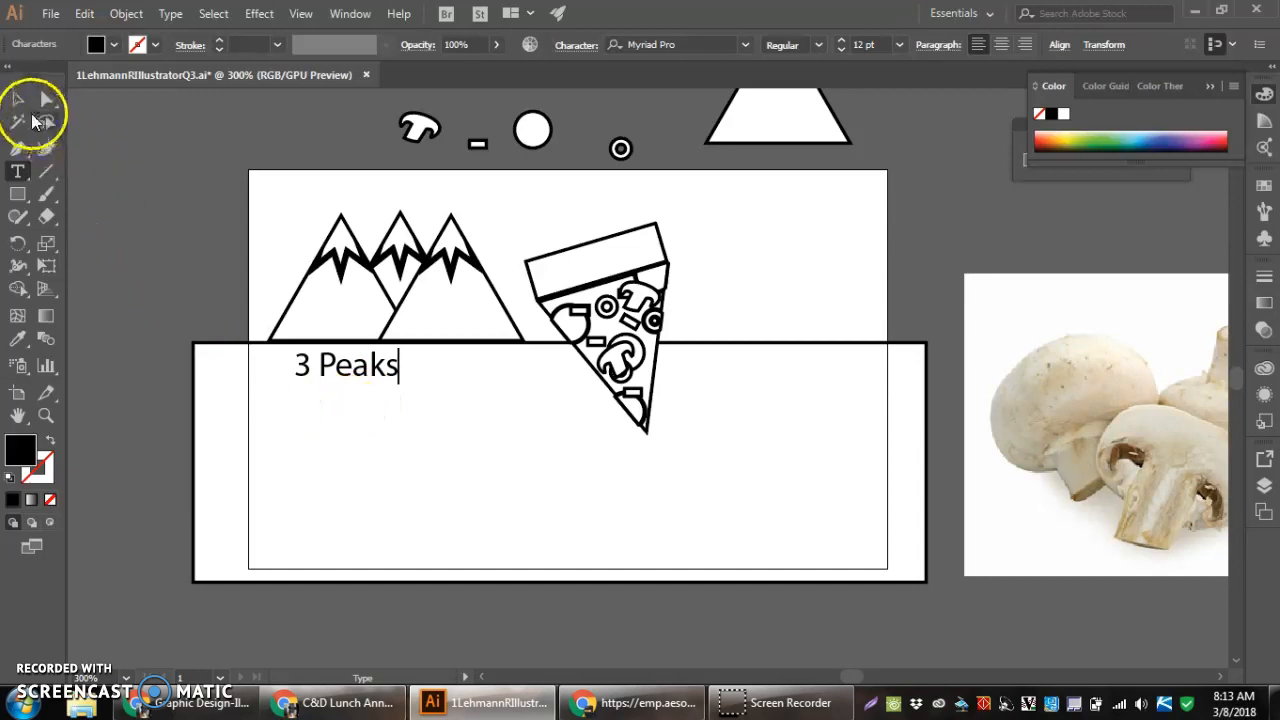
pyautogui.click(18, 98)
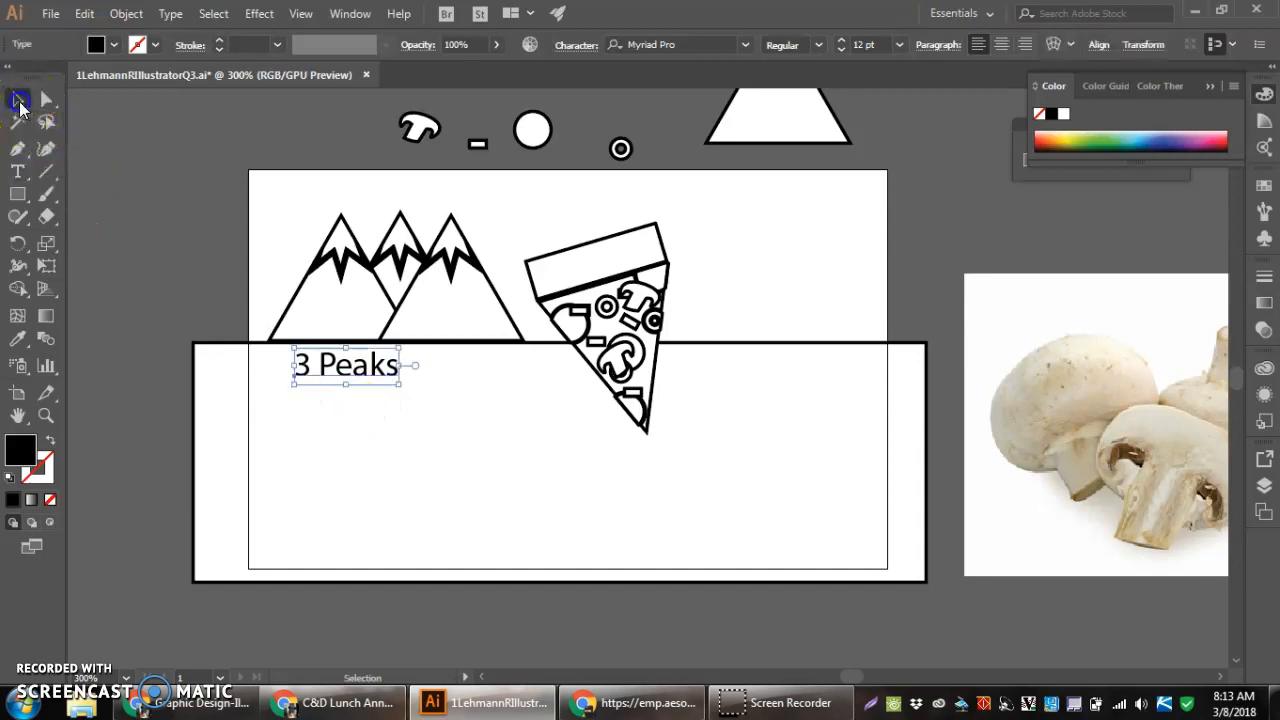
# Select the "3 Peaks" text, try different fonts on it and set the font family to MV Boli.
pyautogui.click(348, 440)
pyautogui.click(358, 372)
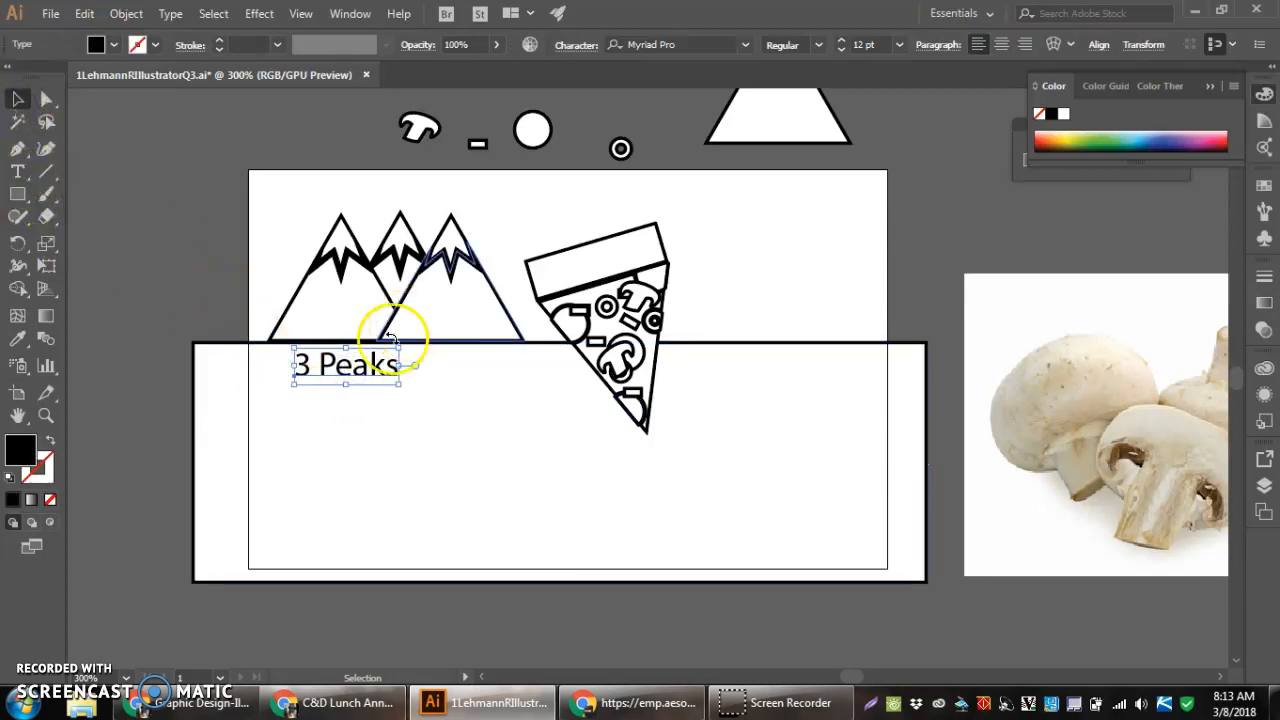
pyautogui.click(703, 42)
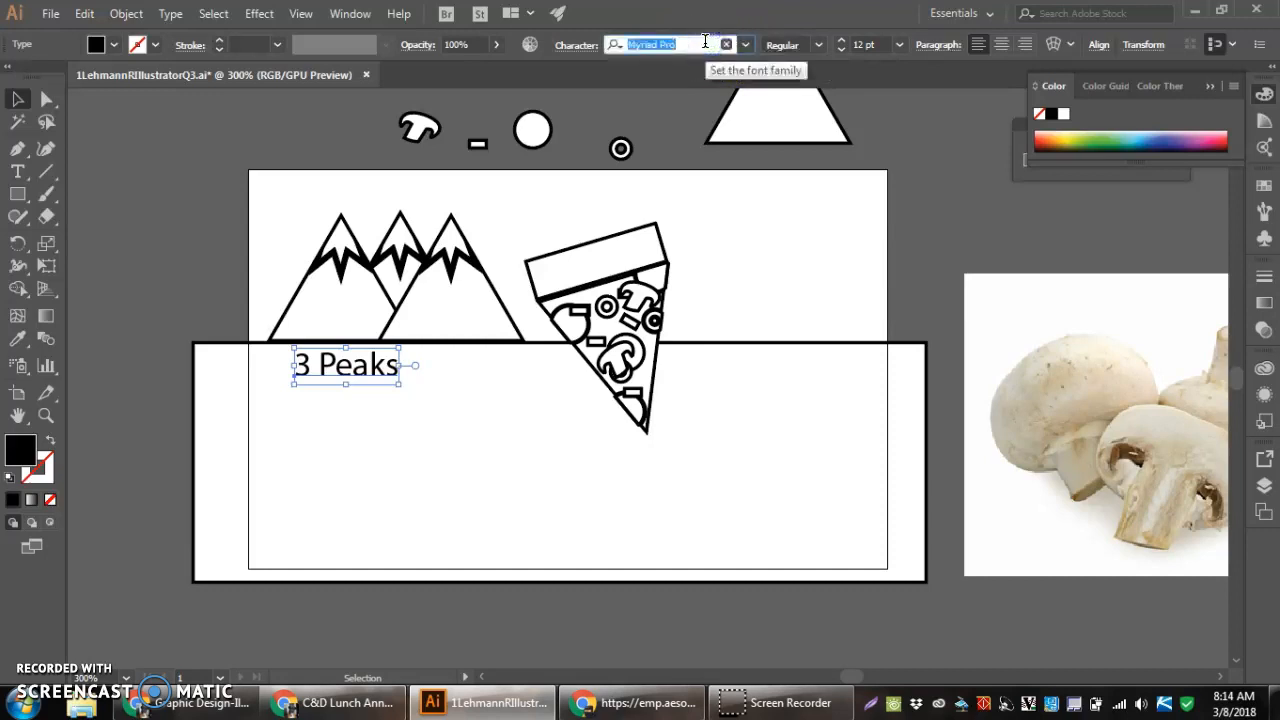
pyautogui.press('Up')
pyautogui.press('Up')
pyautogui.press('Up')
pyautogui.press('Down')
pyautogui.press('Down')
pyautogui.press('Down')
pyautogui.press('Down')
pyautogui.press('Down')
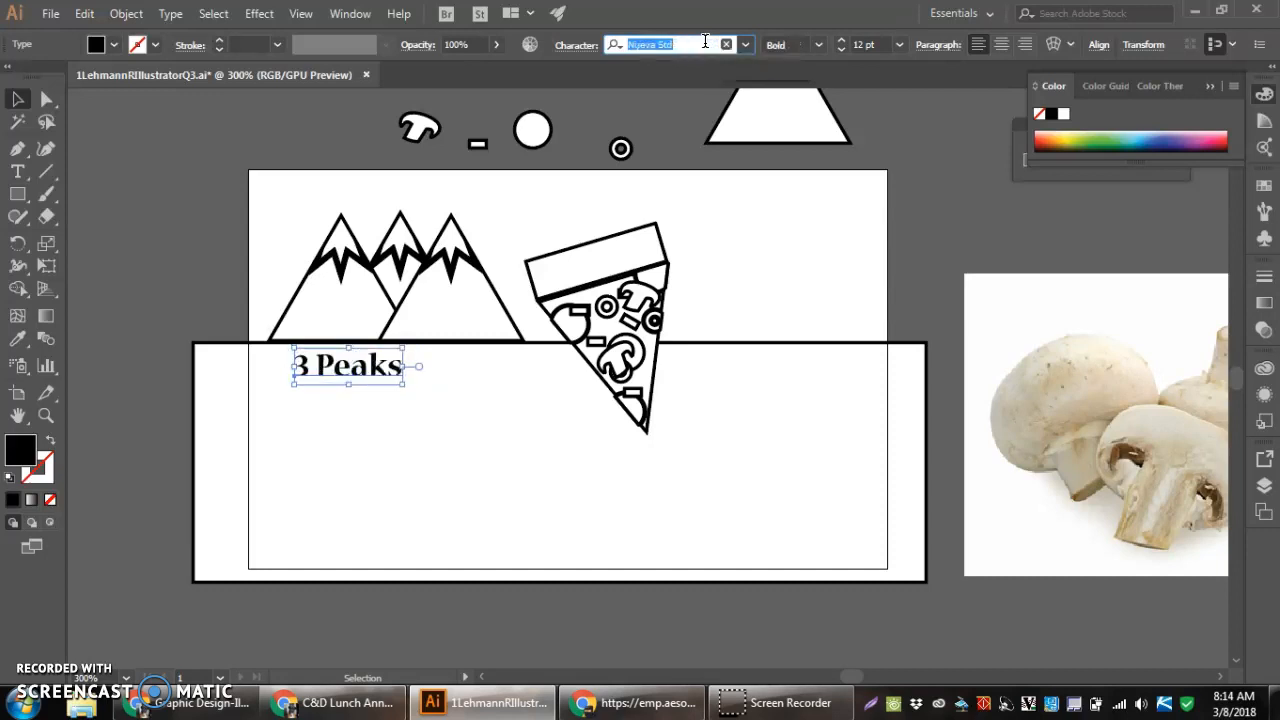
pyautogui.press('Down')
pyautogui.press('Down')
pyautogui.press('Down')
pyautogui.press('Down')
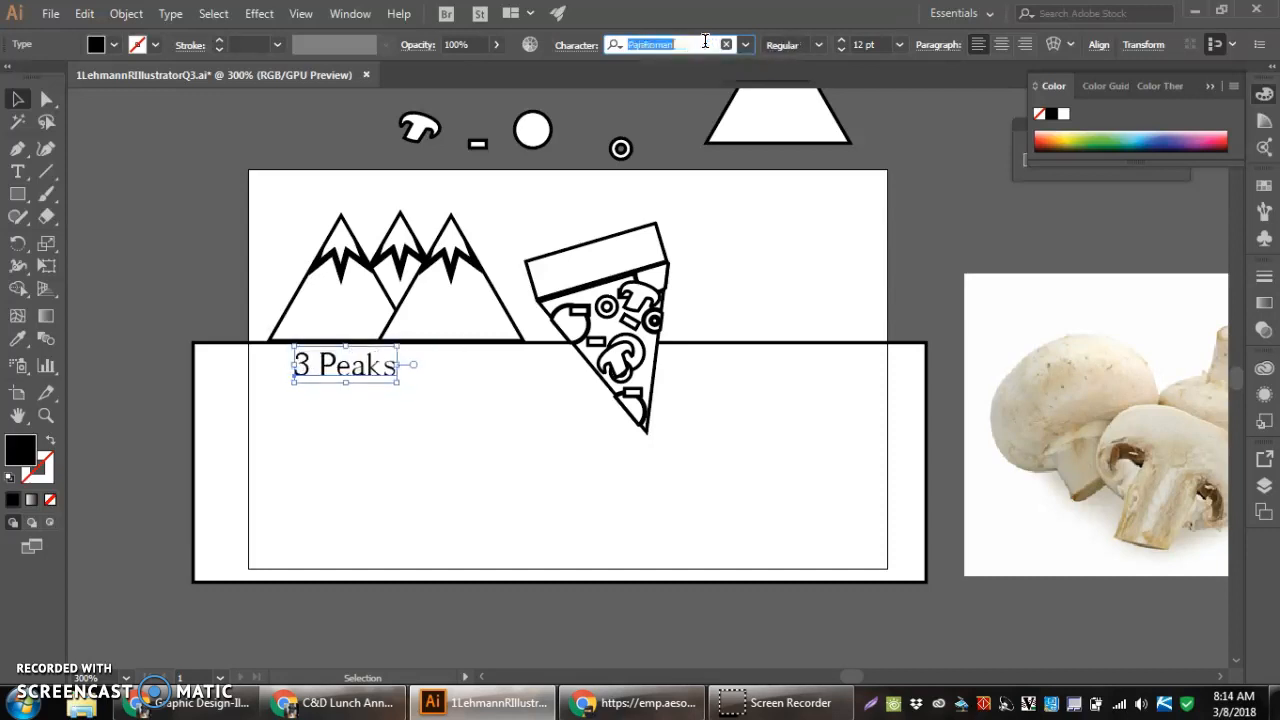
pyautogui.press('Down')
pyautogui.press('Down')
pyautogui.press('Down')
pyautogui.press('Down')
pyautogui.press('Down')
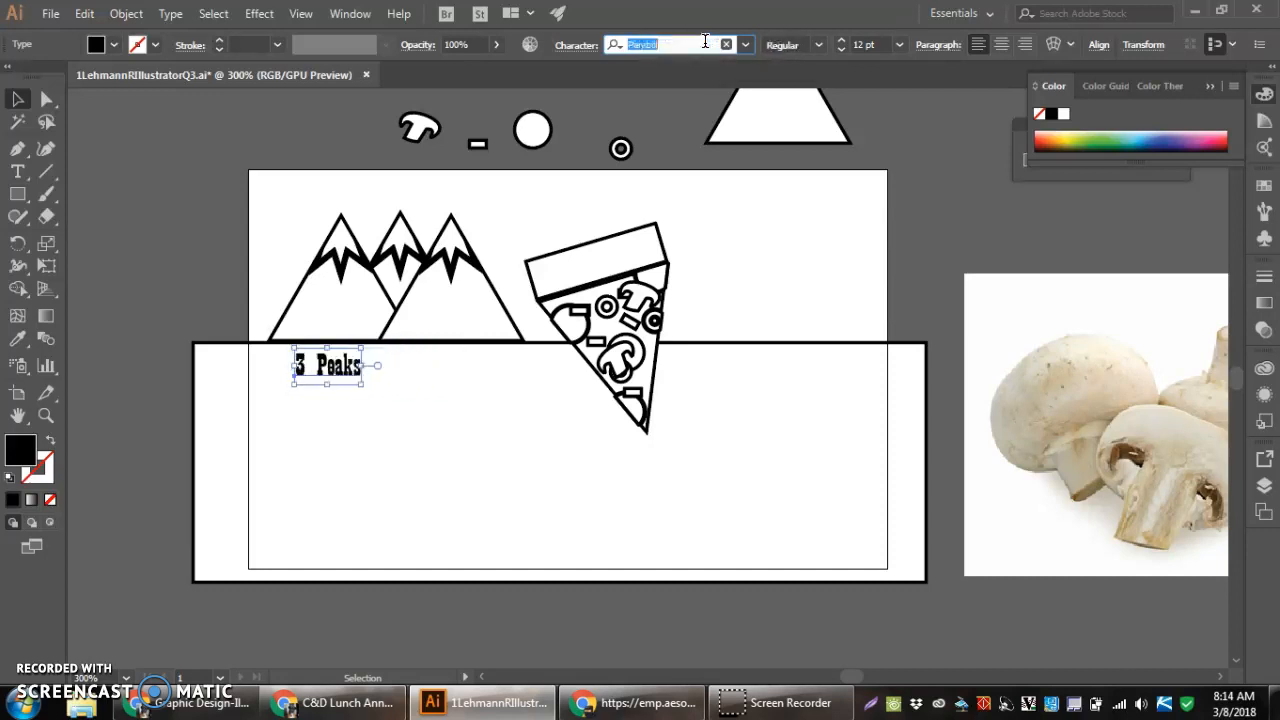
pyautogui.press('Down')
pyautogui.press('Down')
pyautogui.press('Down')
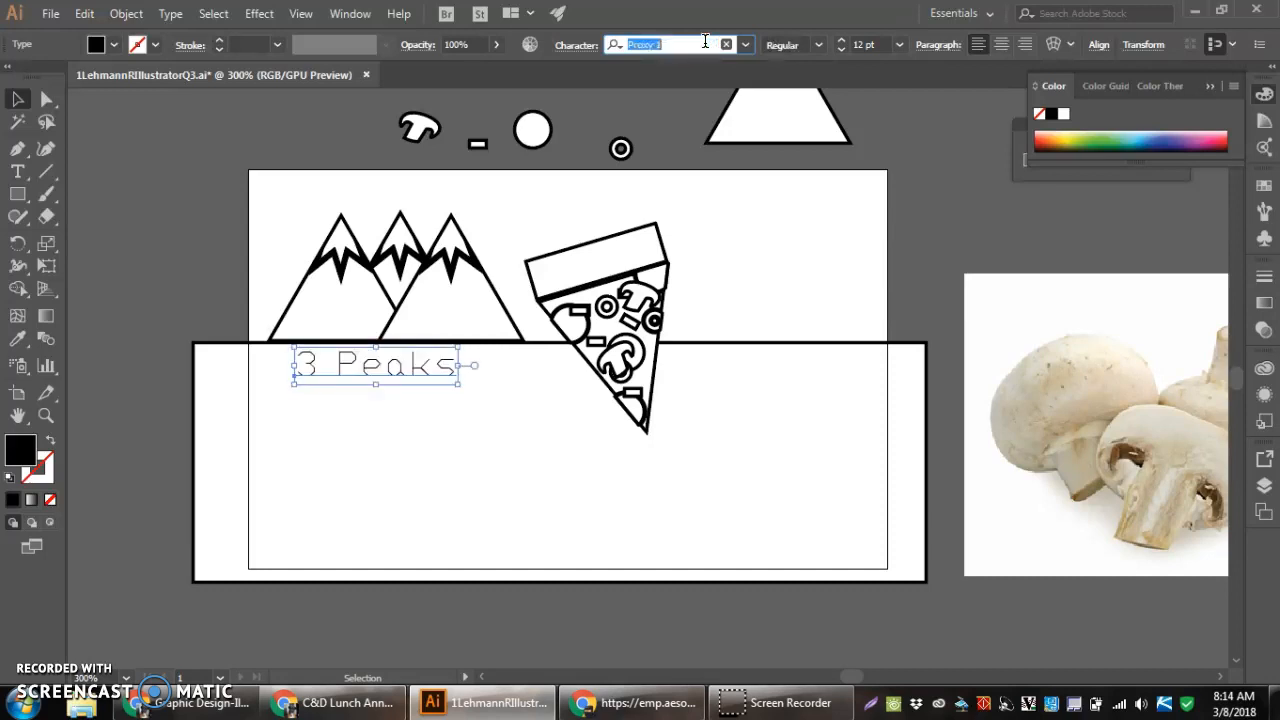
pyautogui.press('Up')
pyautogui.press('Up')
pyautogui.press('Up')
pyautogui.press('Up')
pyautogui.press('Up')
pyautogui.press('Up')
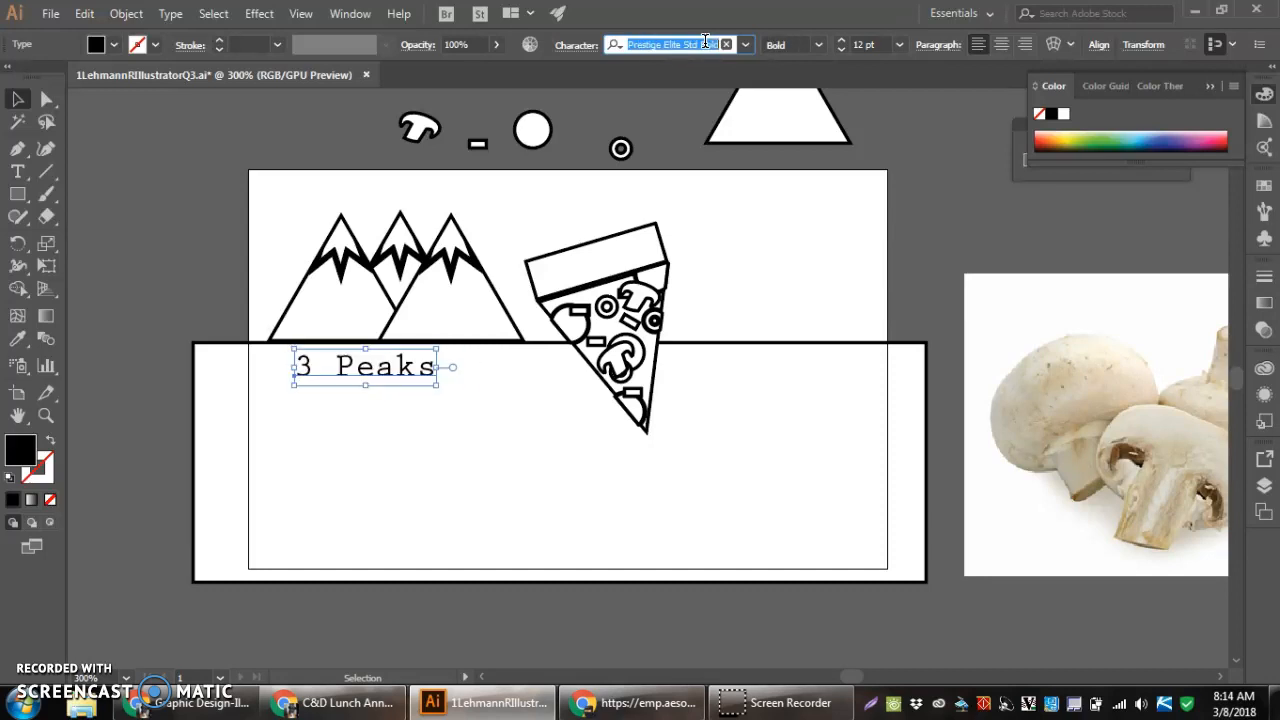
pyautogui.press('Up')
pyautogui.press('Up')
pyautogui.press('Up')
pyautogui.press('Up')
pyautogui.press('Up')
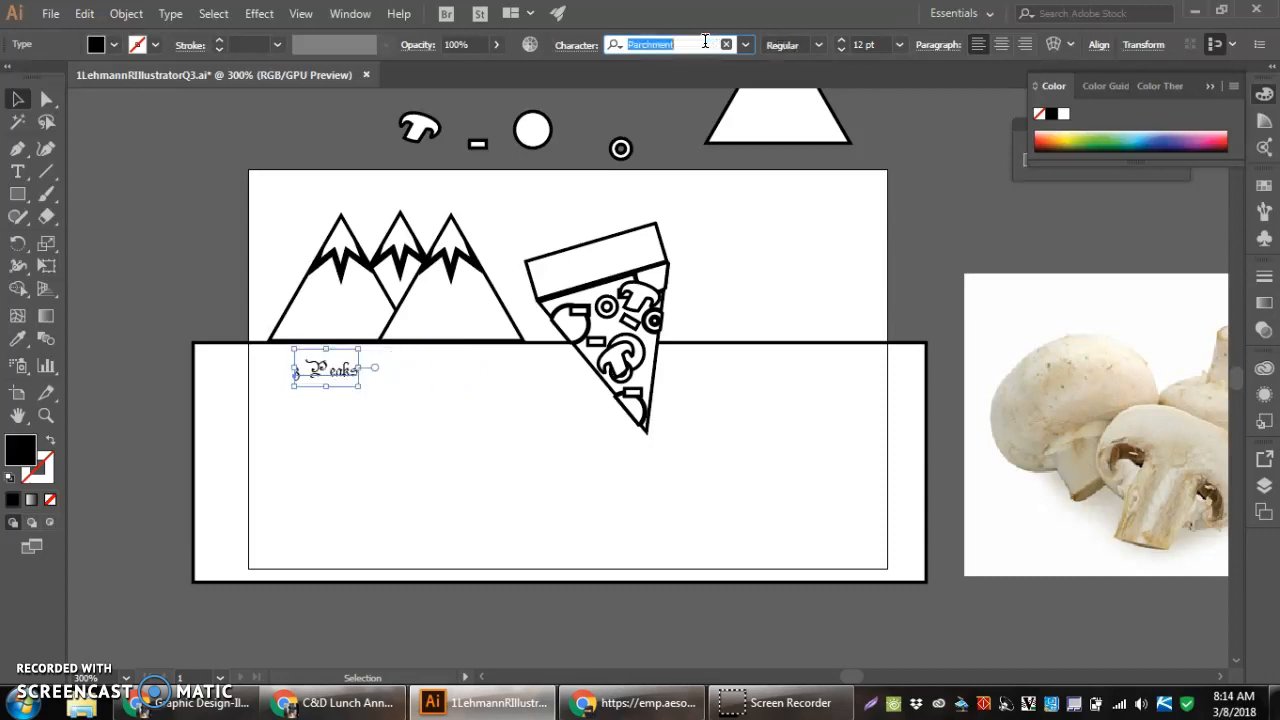
pyautogui.press('Up')
pyautogui.press('Up')
pyautogui.press('Up')
pyautogui.press('Up')
pyautogui.press('Up')
pyautogui.press('Up')
pyautogui.press('Up')
pyautogui.press('Up')
pyautogui.press('Up')
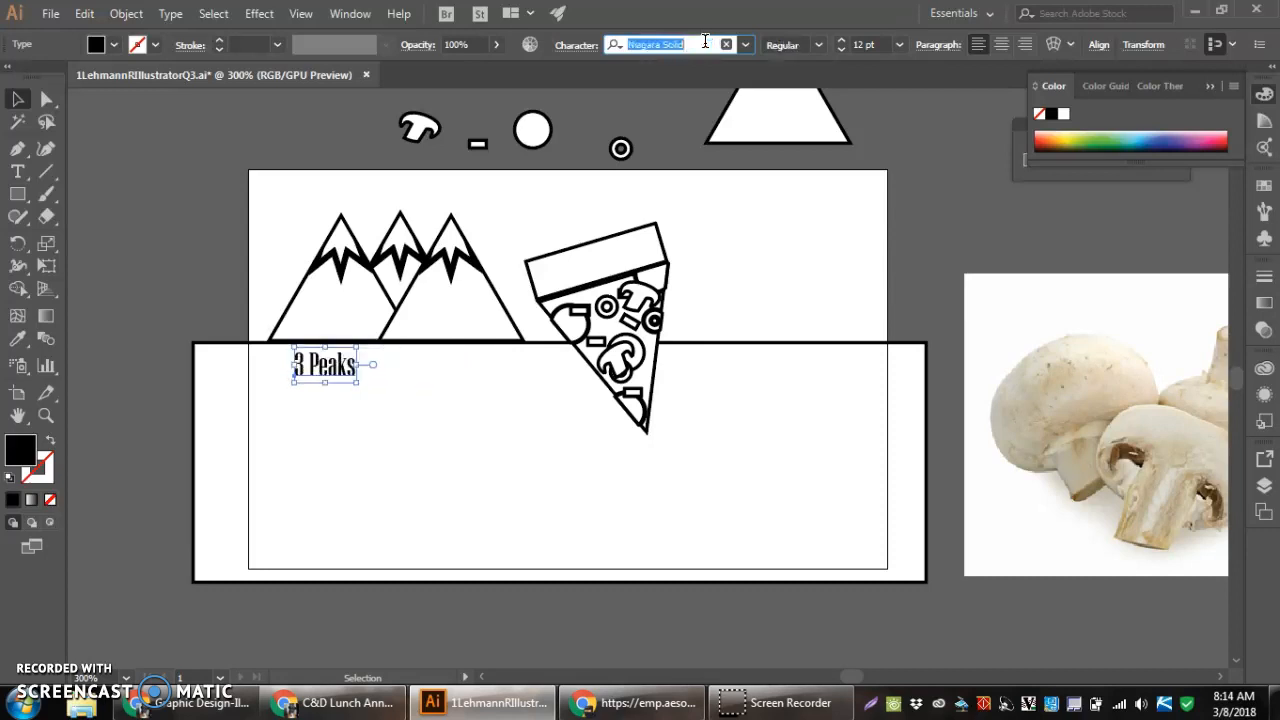
pyautogui.press('Up')
pyautogui.press('Up')
pyautogui.press('Up')
pyautogui.press('Up')
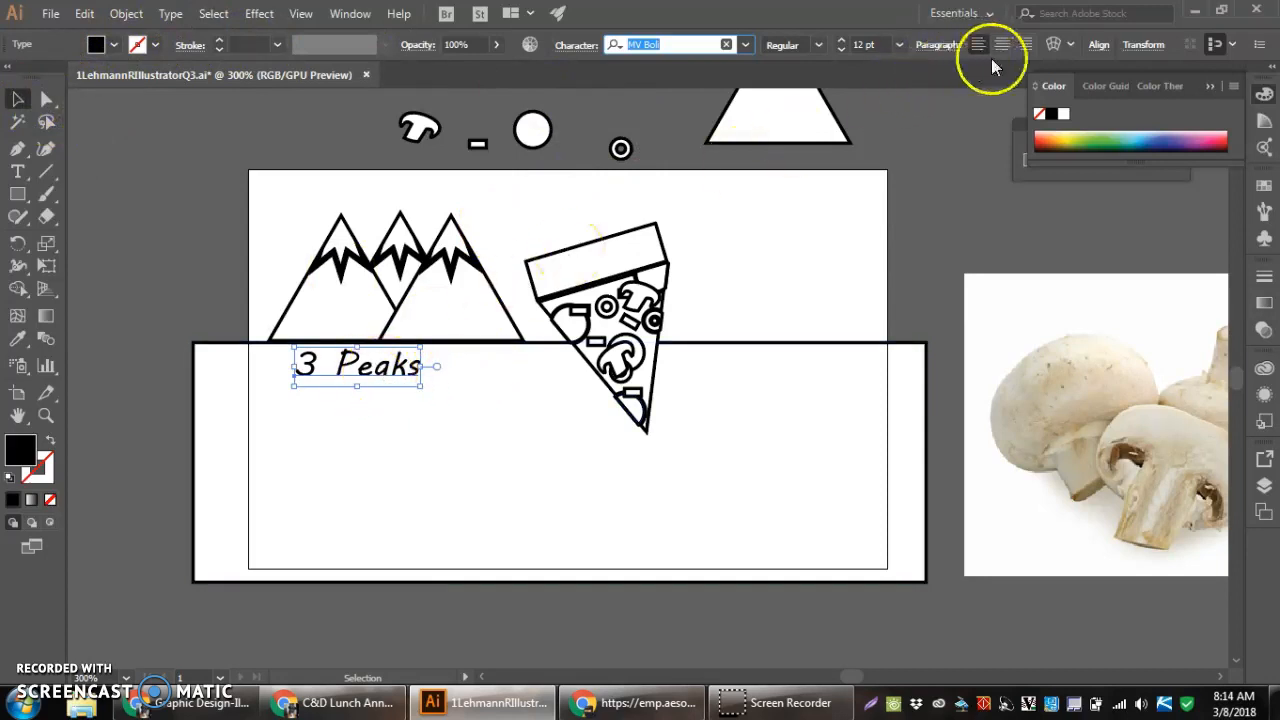
# Warp the "3 Peaks" text with a horizontal Arc style and a bend of -35%.
pyautogui.click(1052, 46)
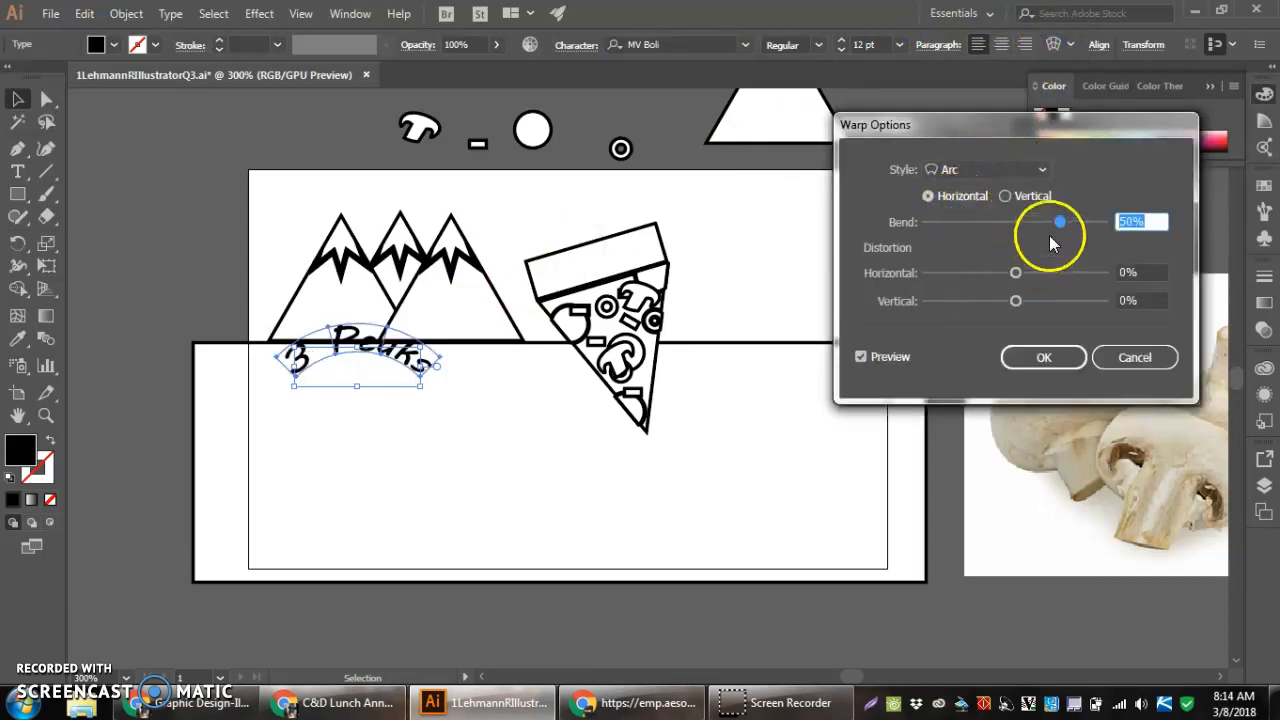
pyautogui.moveTo(1061, 220); pyautogui.dragTo(985, 222)
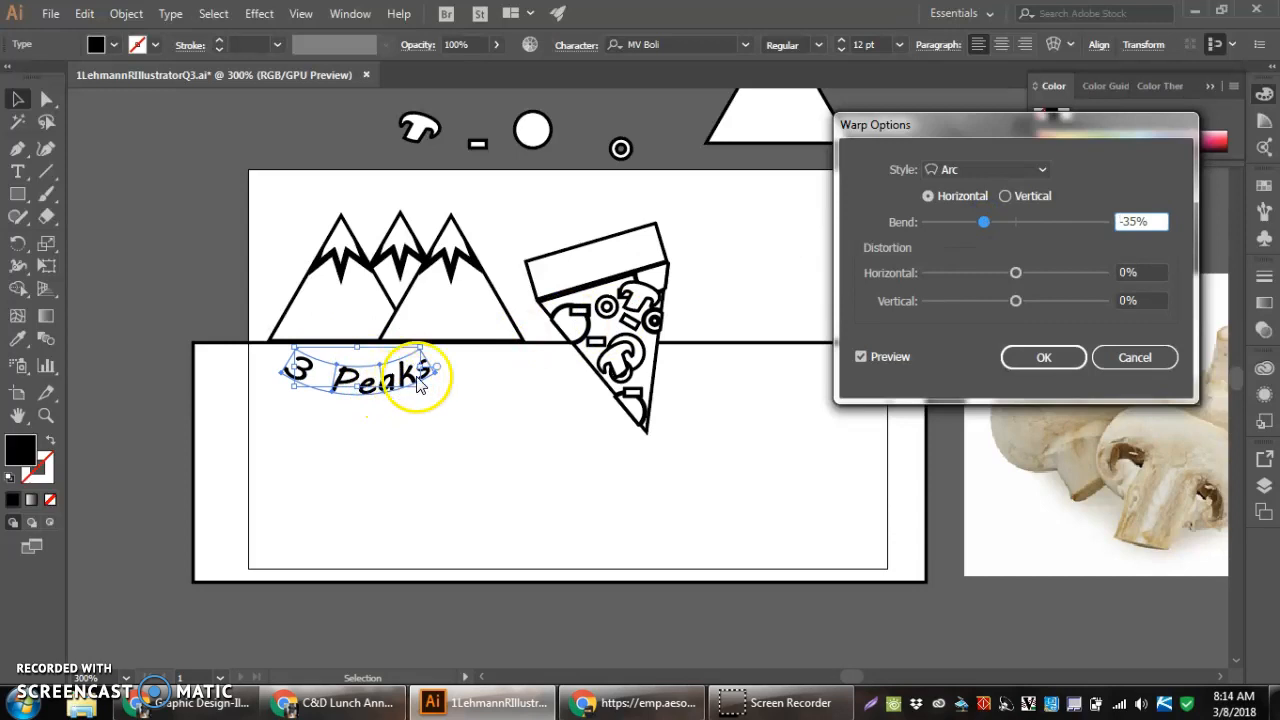
pyautogui.click(1044, 169)
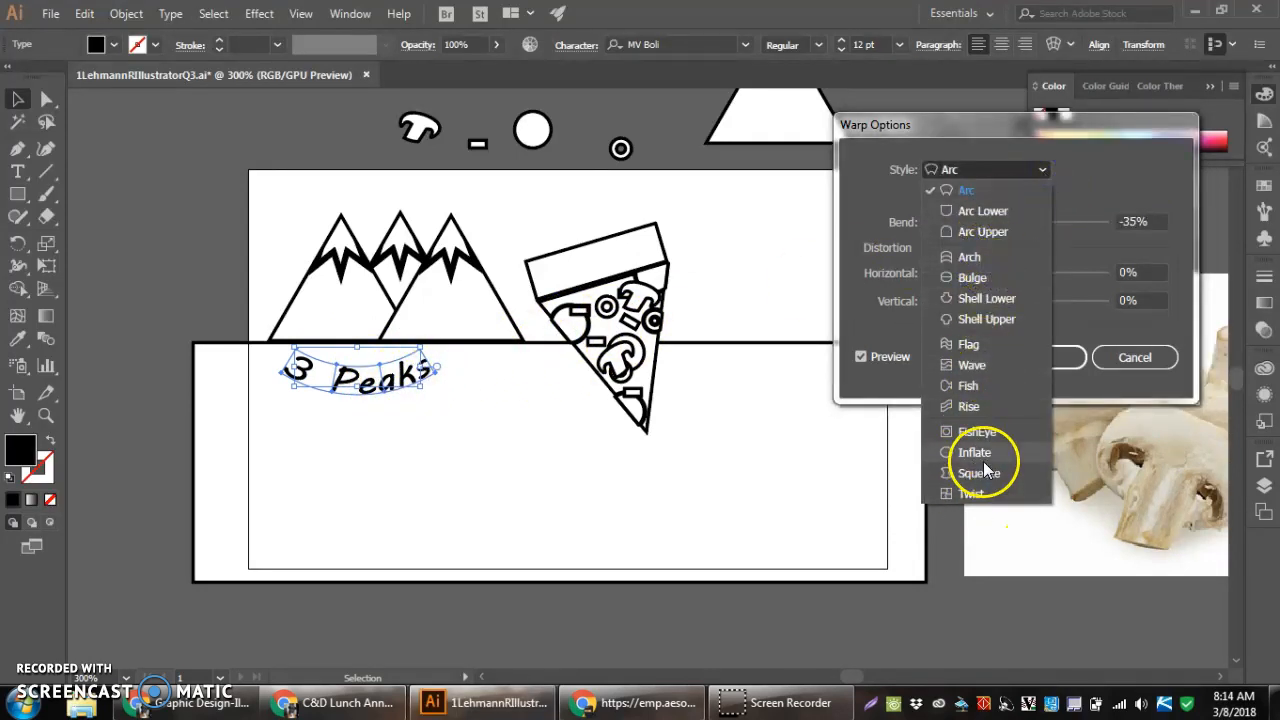
pyautogui.click(1009, 172)
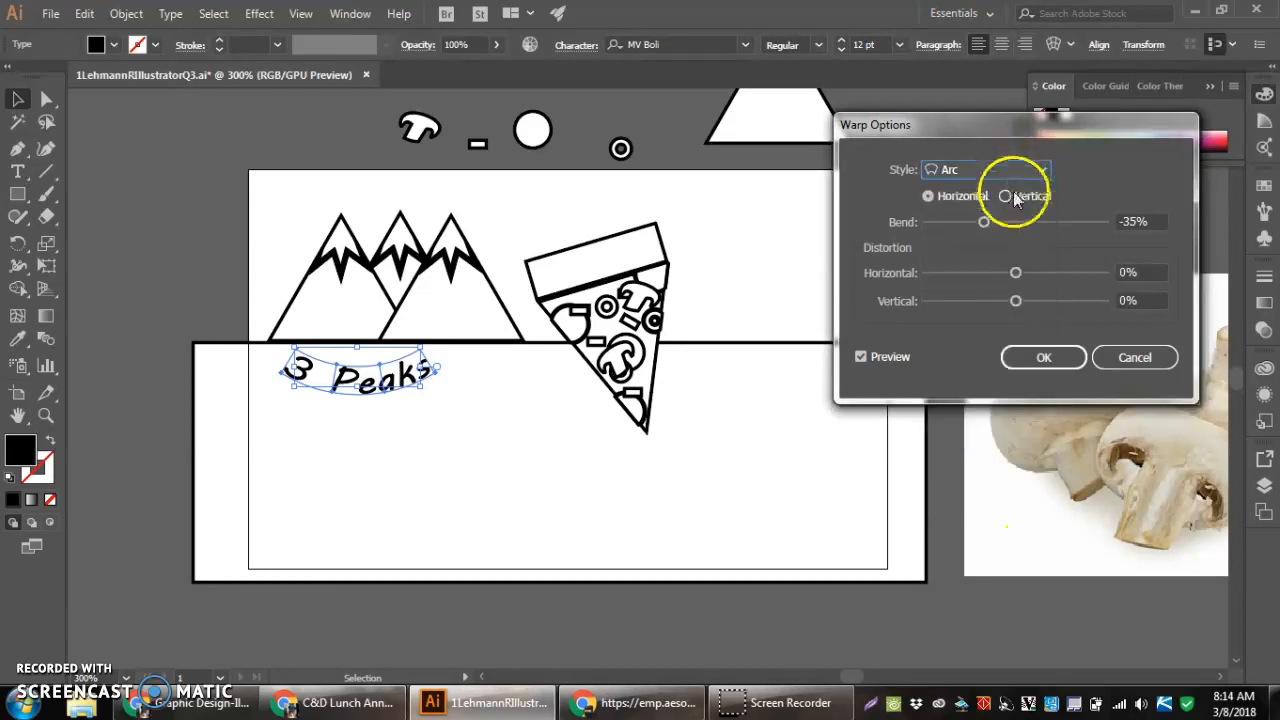
pyautogui.click(860, 357)
pyautogui.click(1018, 357)
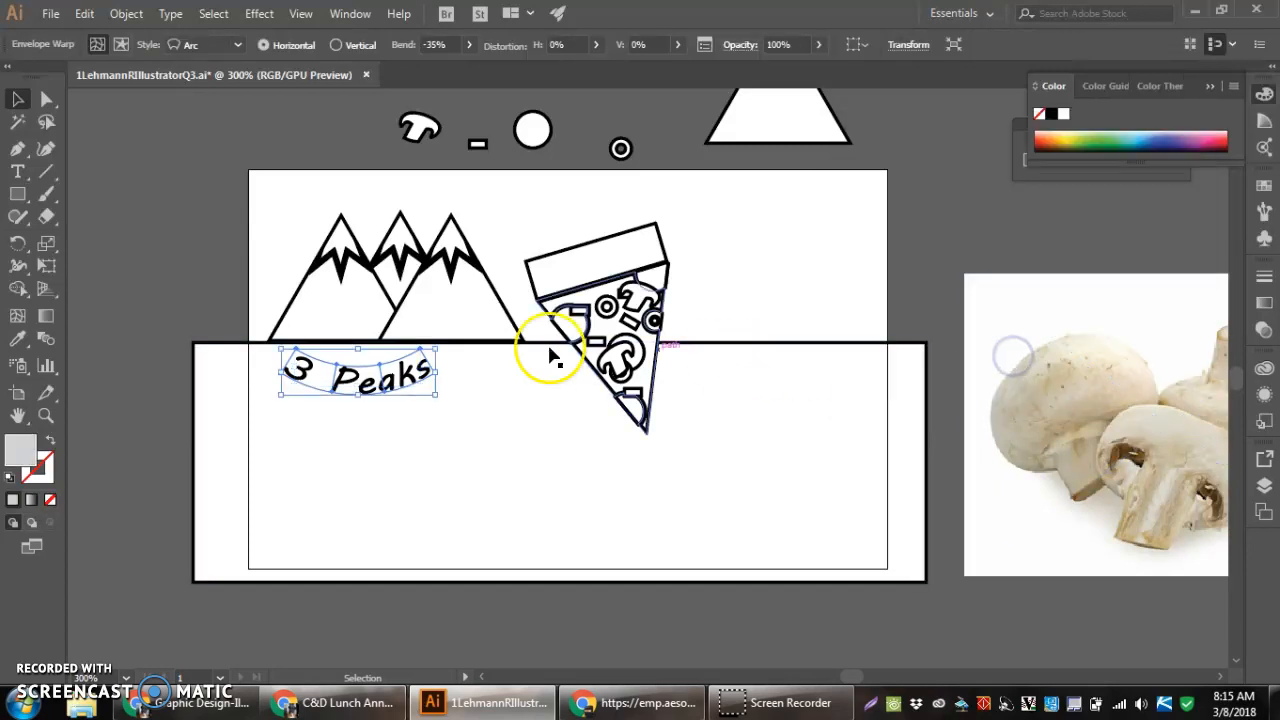
# Stretch the warped "3 Peaks" text horizontally so it spans from the artboard's edge to the pizza slice.
pyautogui.moveTo(437, 372); pyautogui.dragTo(577, 380)
pyautogui.moveTo(284, 370); pyautogui.dragTo(257, 369)
pyautogui.click(380, 448)
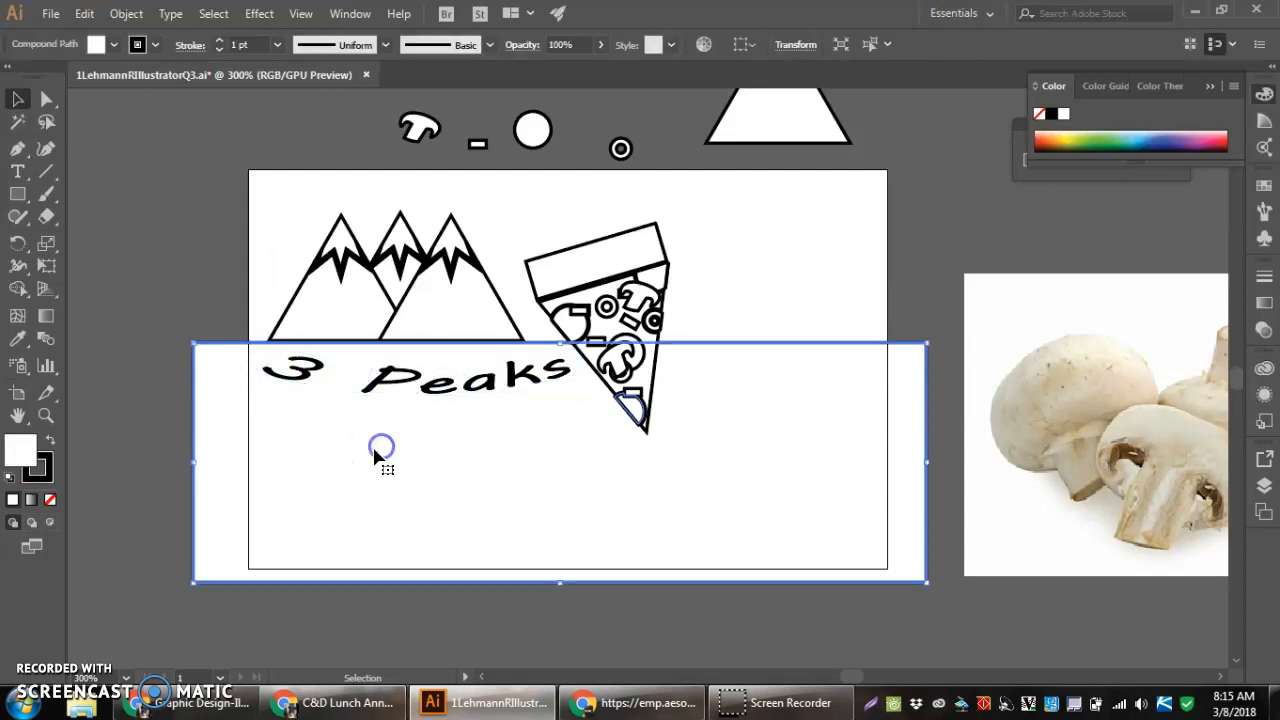
# Add the text "Pizza" in the empty area beside the pizza slice's crust.
pyautogui.click(16, 176)
pyautogui.click(716, 262)
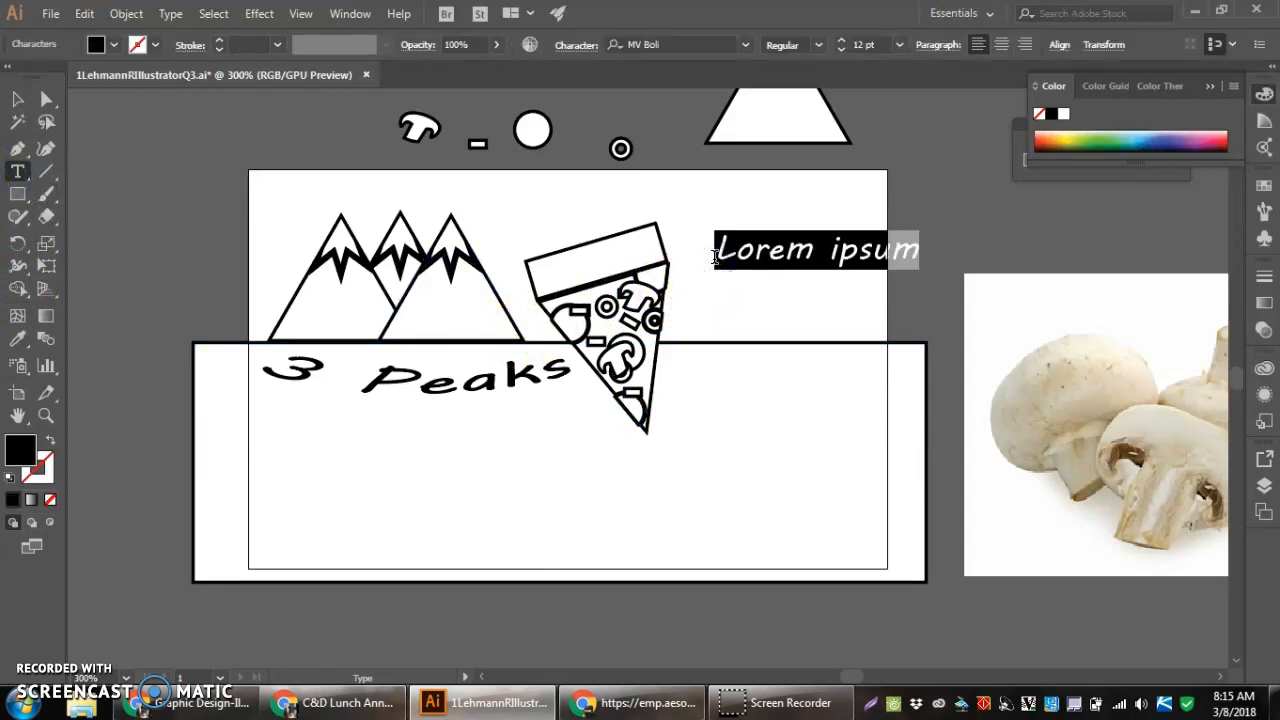
pyautogui.write('Pizza')
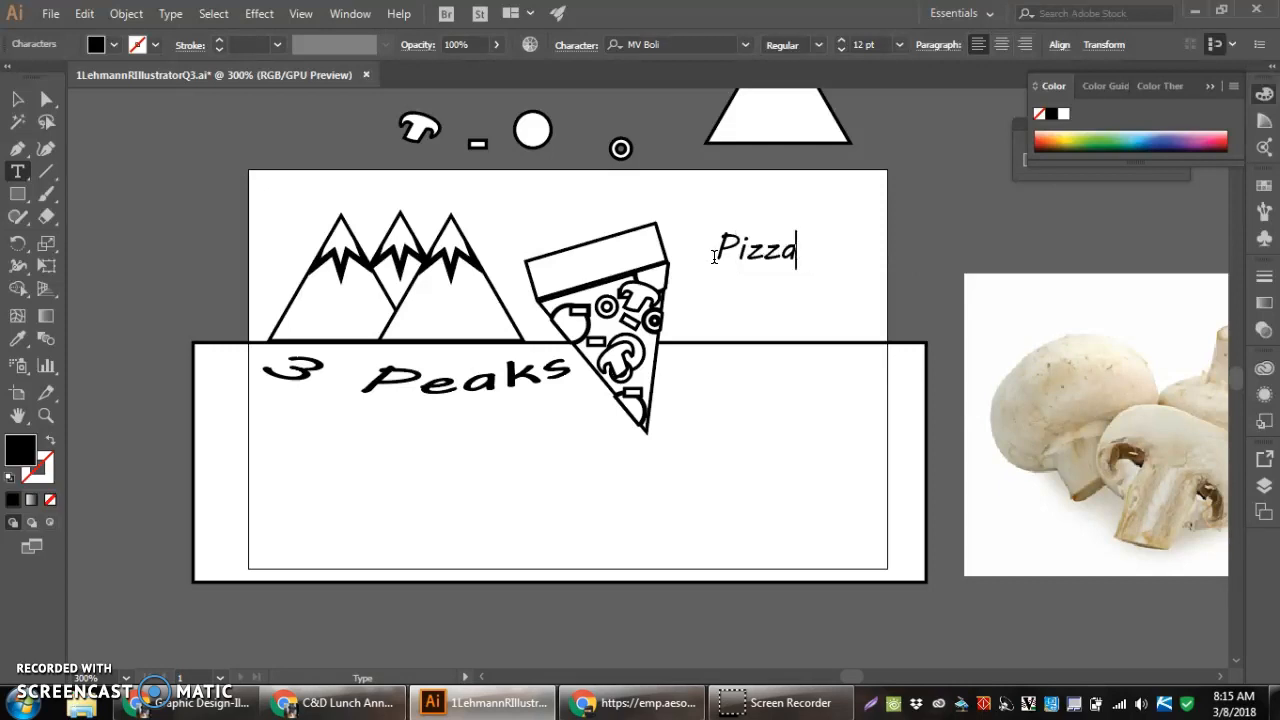
pyautogui.click(18, 98)
# Enlarge the "Pizza" text to about 31 pt and rotate it counterclockwise so it slants upward beside the slice.
pyautogui.moveTo(798, 232); pyautogui.dragTo(848, 191)
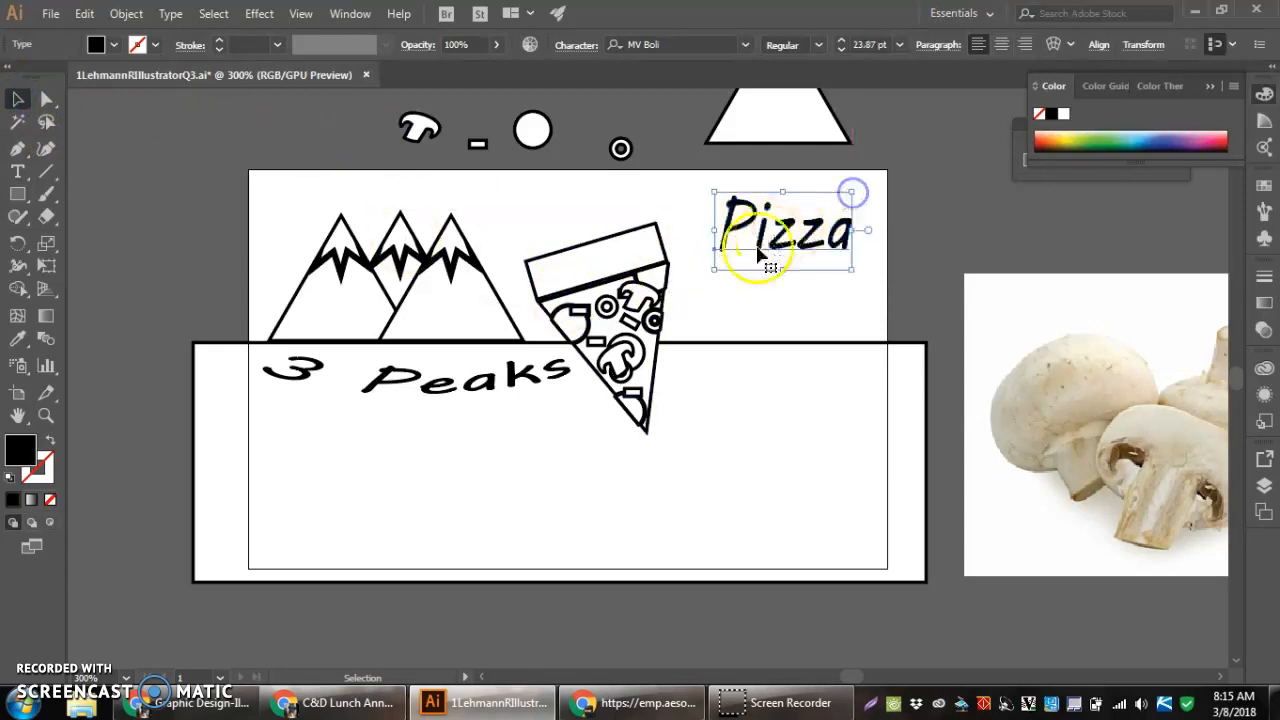
pyautogui.moveTo(720, 270); pyautogui.dragTo(722, 325)
pyautogui.moveTo(780, 255); pyautogui.dragTo(765, 276)
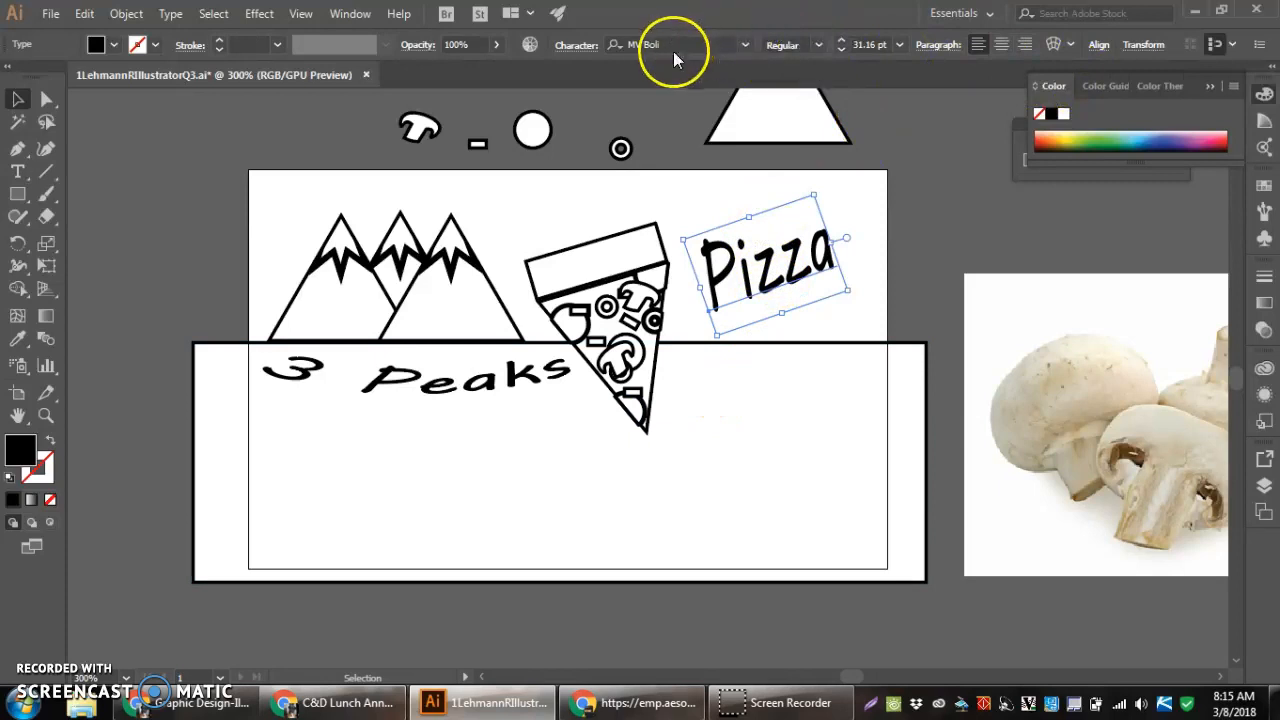
pyautogui.click(819, 45)
pyautogui.click(798, 45)
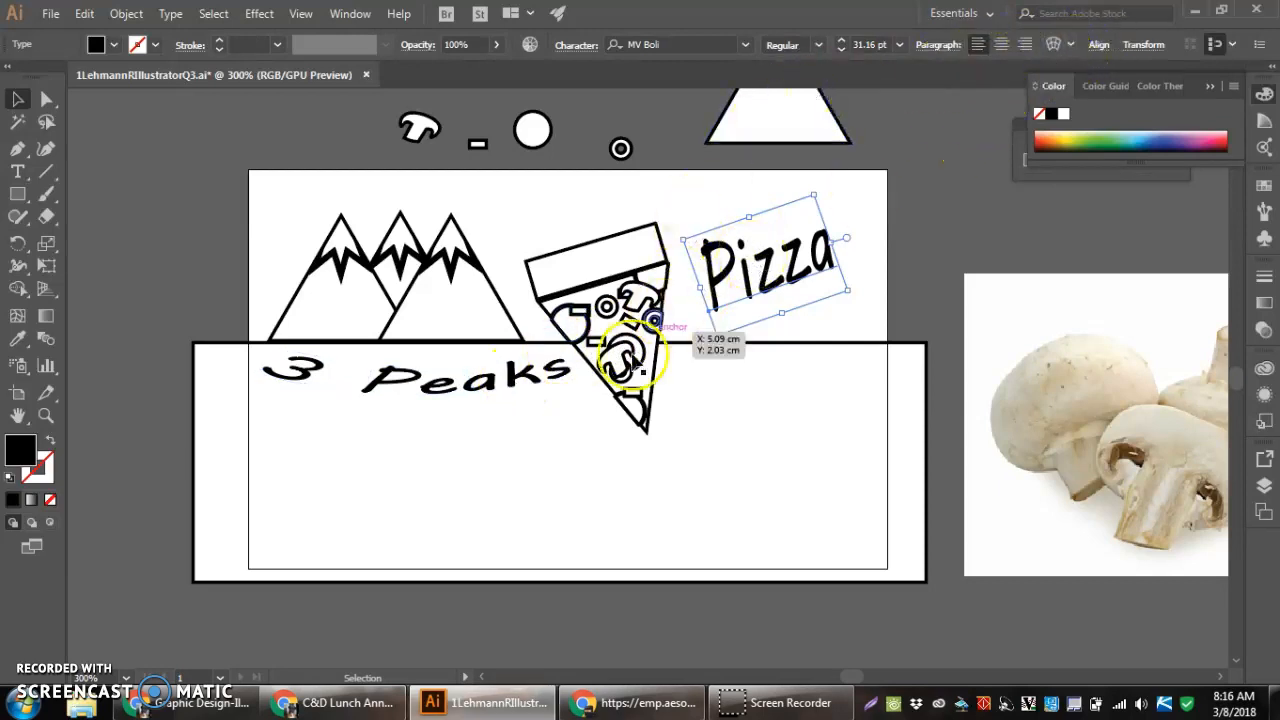
pyautogui.click(495, 388)
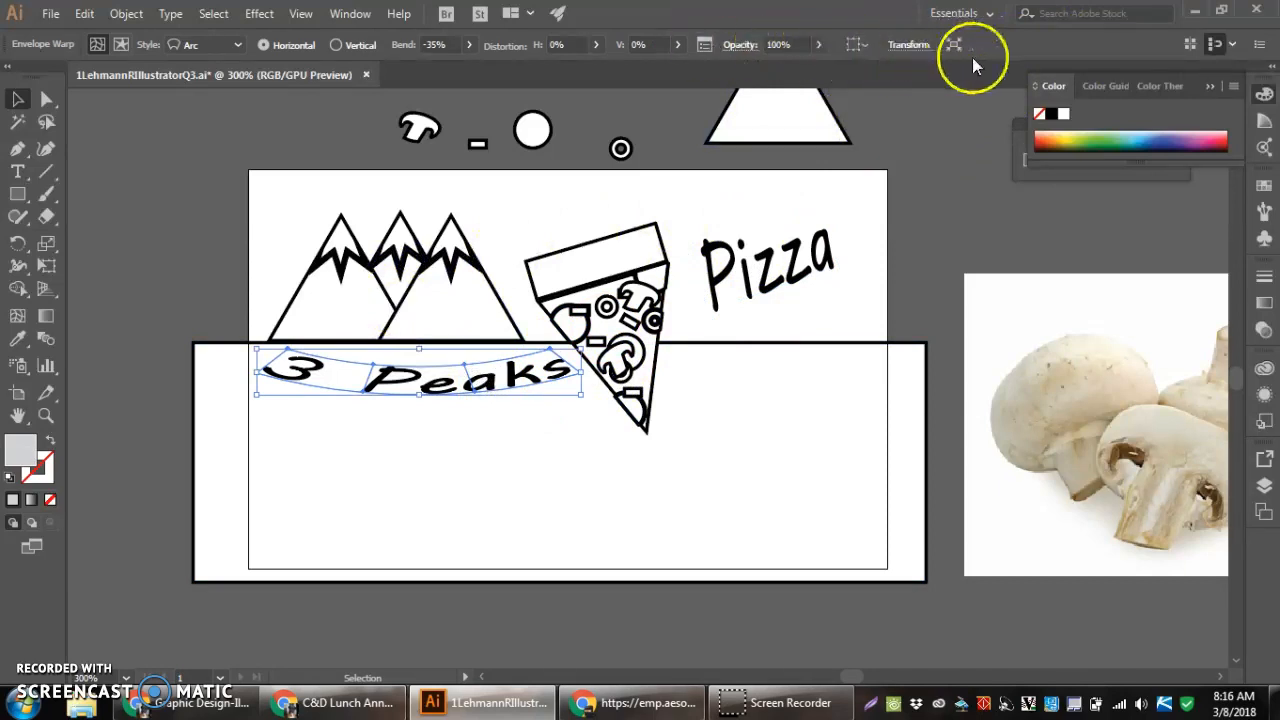
pyautogui.click(758, 260)
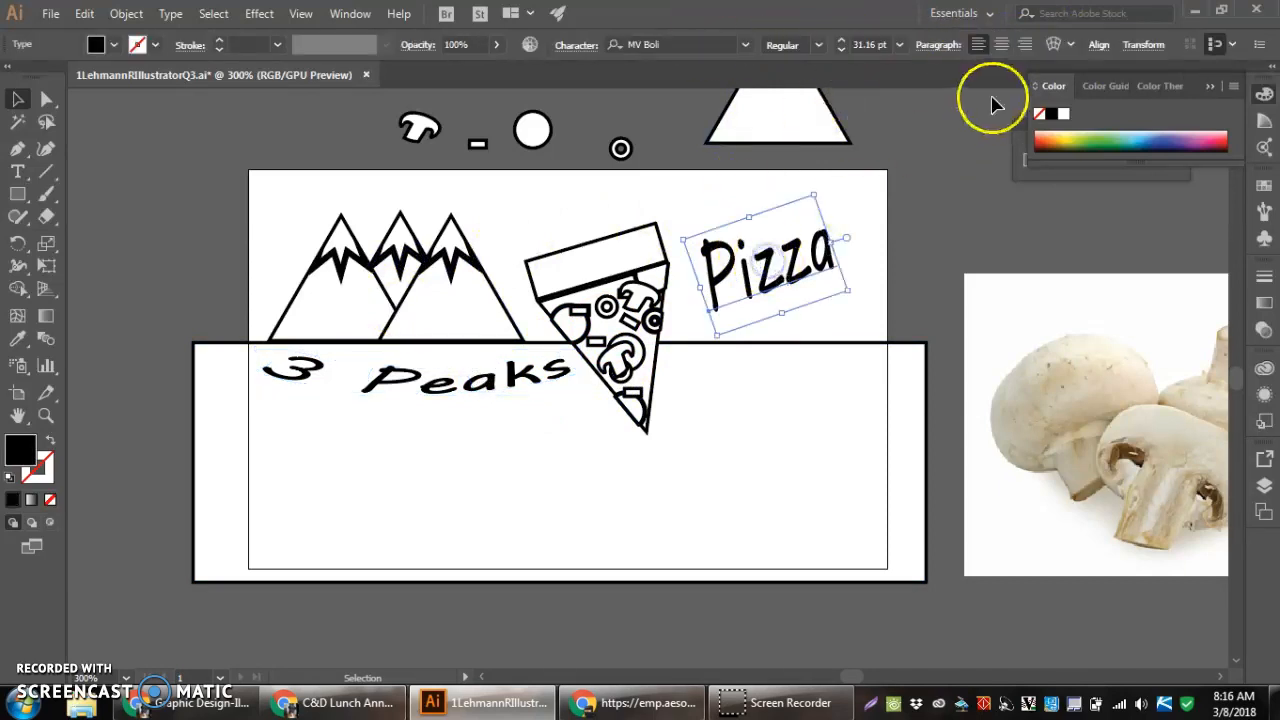
# Select the warped "3 Peaks" text and switch from editing its envelope to editing its contents.
pyautogui.click(514, 388)
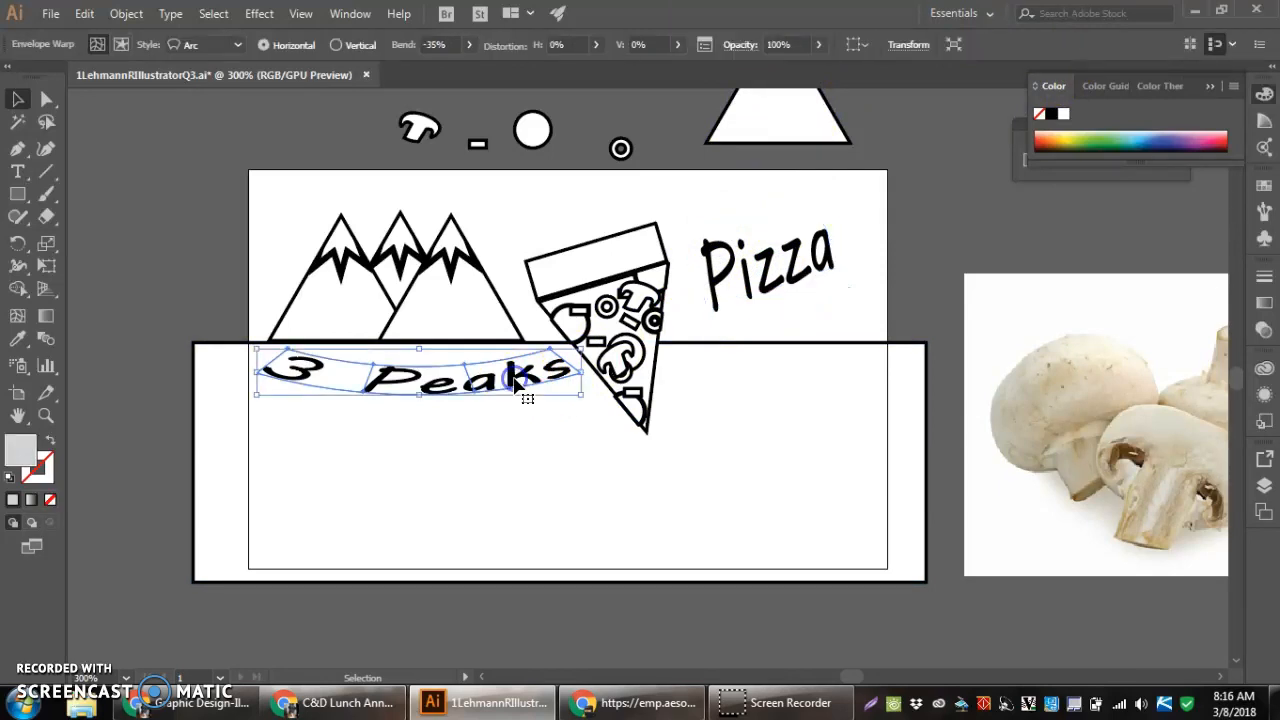
pyautogui.click(120, 44)
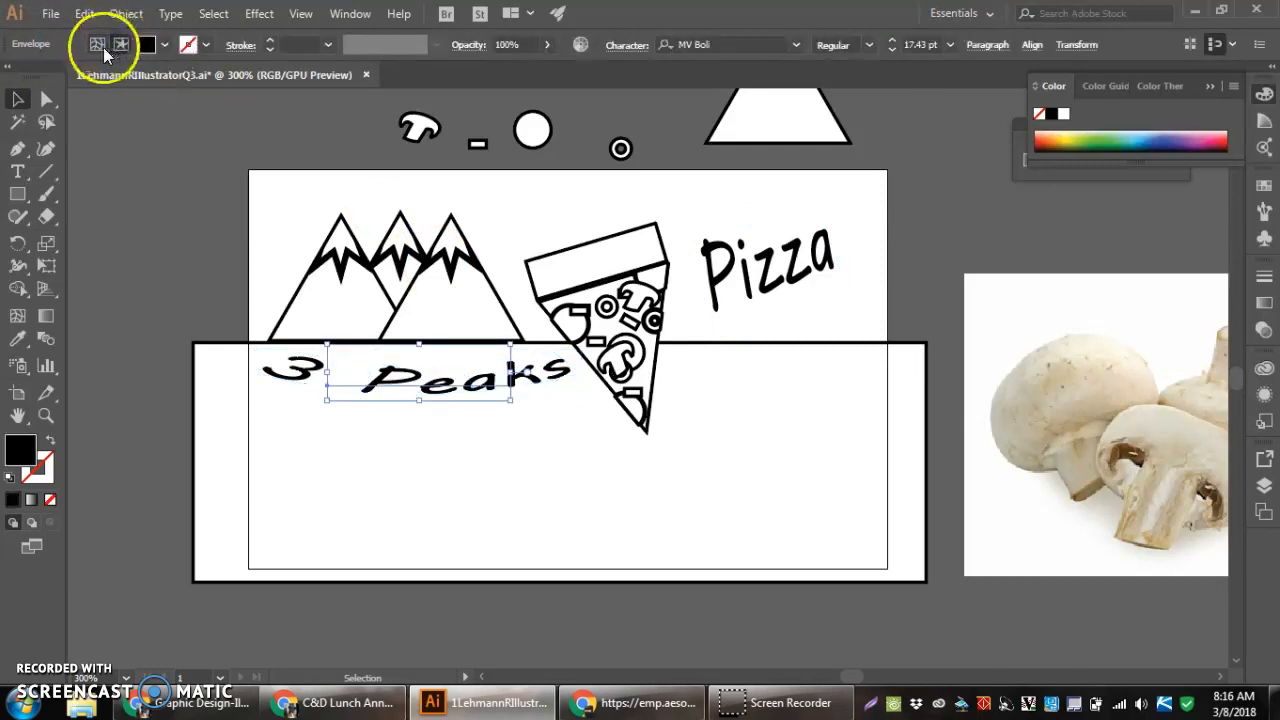
pyautogui.click(92, 46)
pyautogui.click(115, 47)
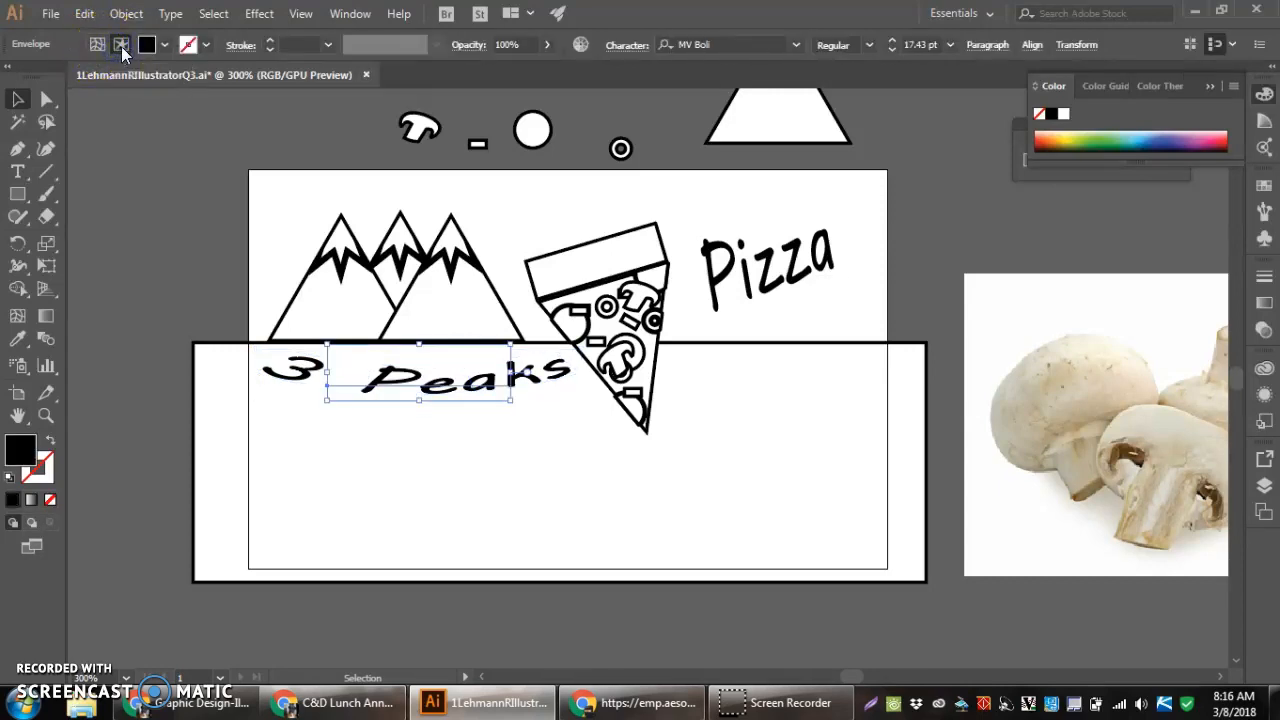